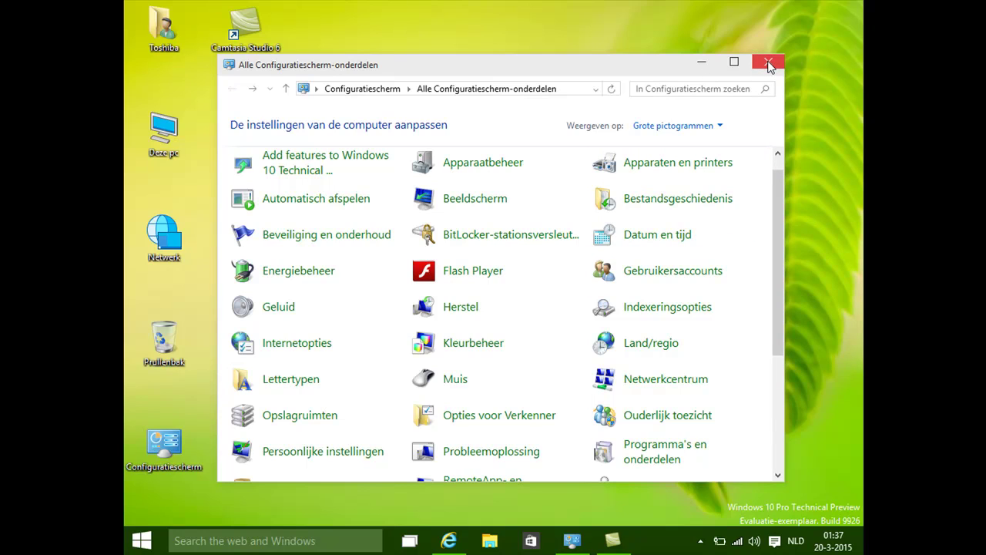
# - Close Control Panel, then open and dismiss the Start menu to clear the desktop
pyautogui.click(768, 65)
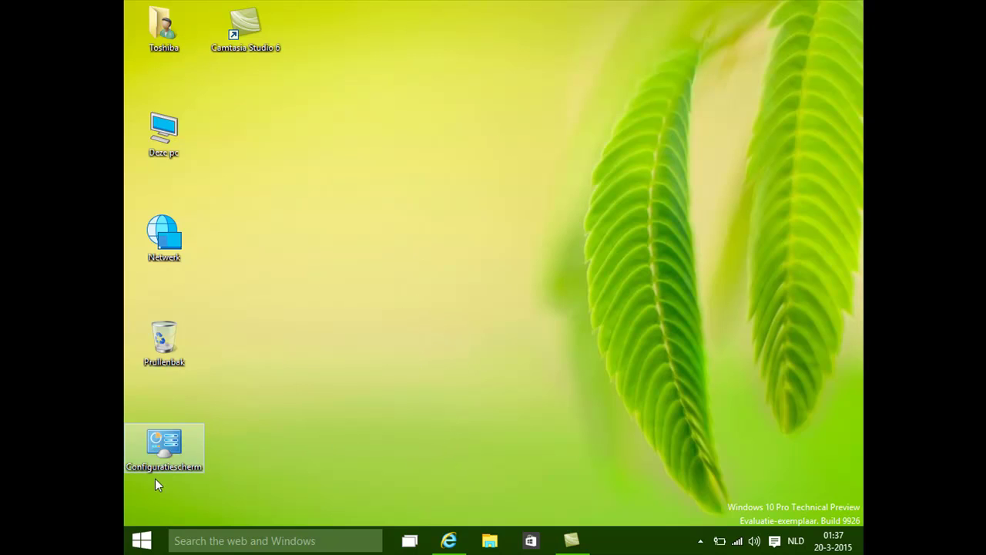
pyautogui.click(129, 545)
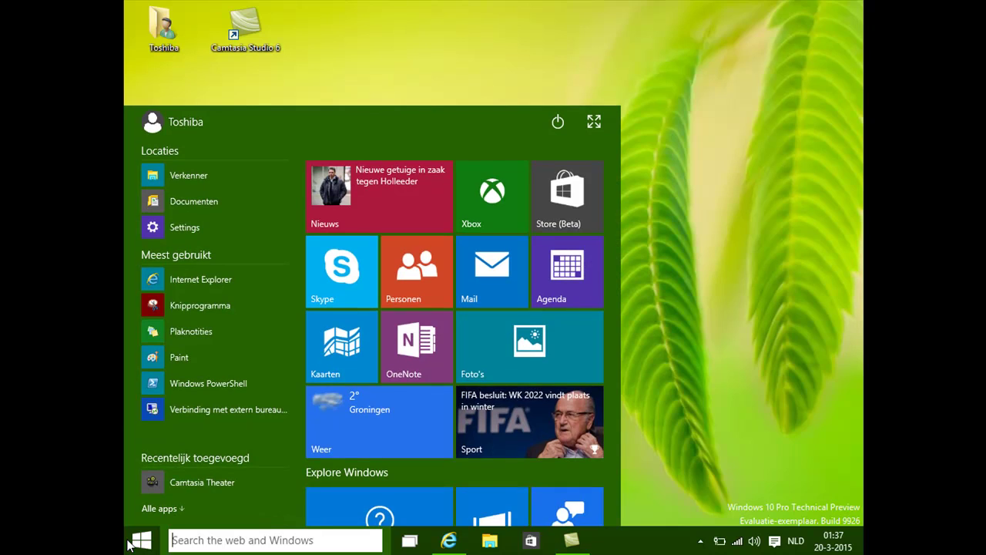
pyautogui.click(362, 488)
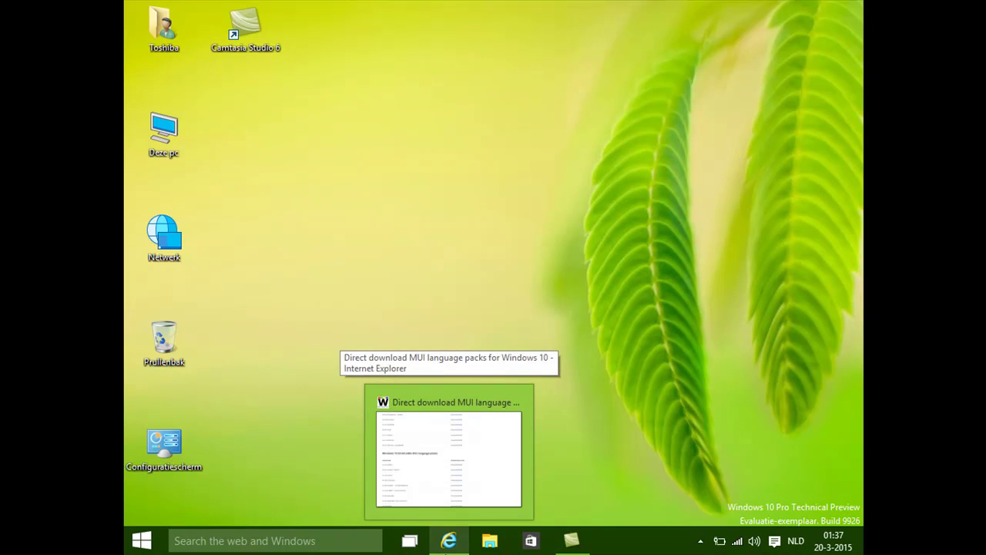
# - Restore the Internet Explorer MUI language packs page and scroll back to the Winaero article's top
pyautogui.click(448, 455)
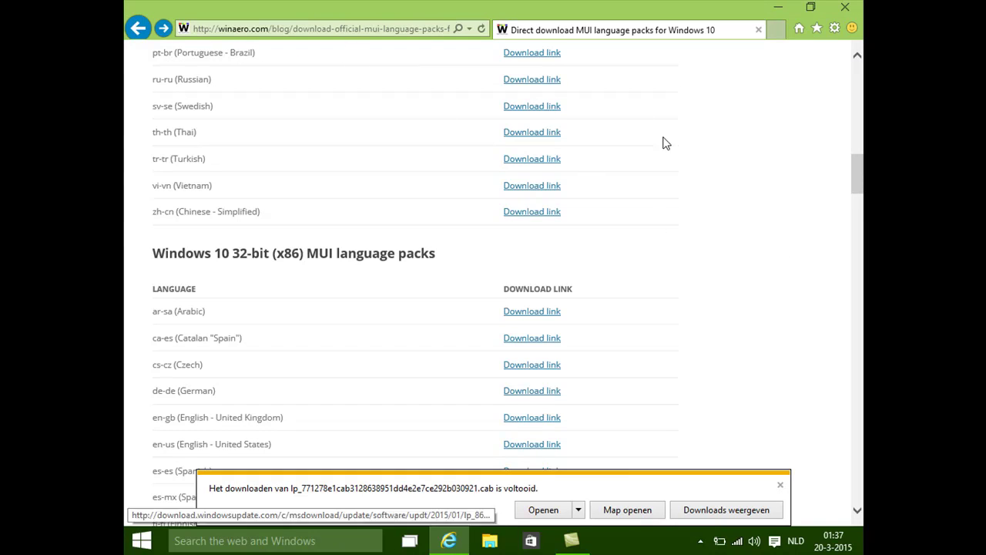
pyautogui.moveTo(855, 177); pyautogui.dragTo(861, 106)
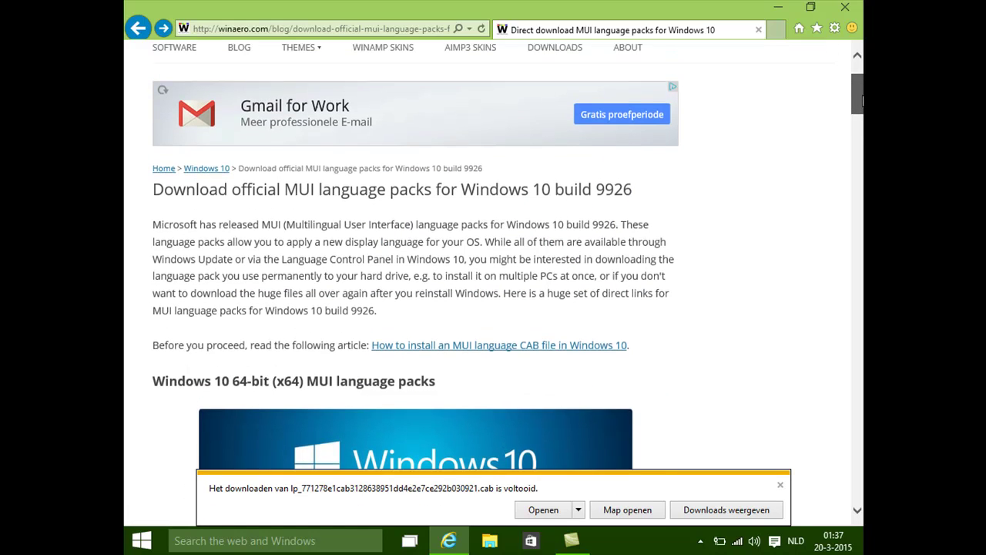
pyautogui.moveTo(861, 106)
pyautogui.mouseDown()
pyautogui.moveTo(861, 91)
pyautogui.moveTo(860, 183)
pyautogui.mouseUp()
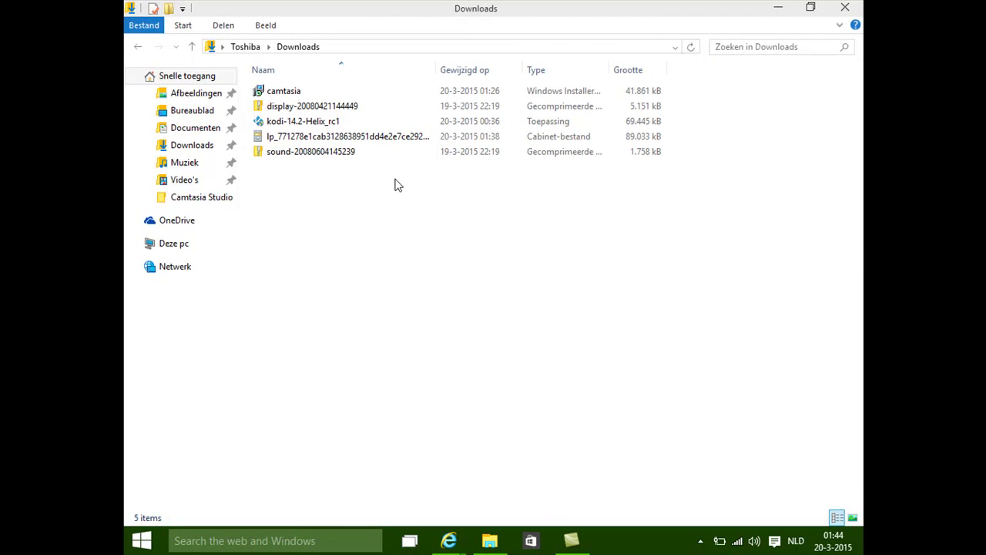
# - Select the downloaded lp_… .cab file in Downloads and minimize File Explorer
pyautogui.click(328, 139)
pyautogui.click(328, 141)
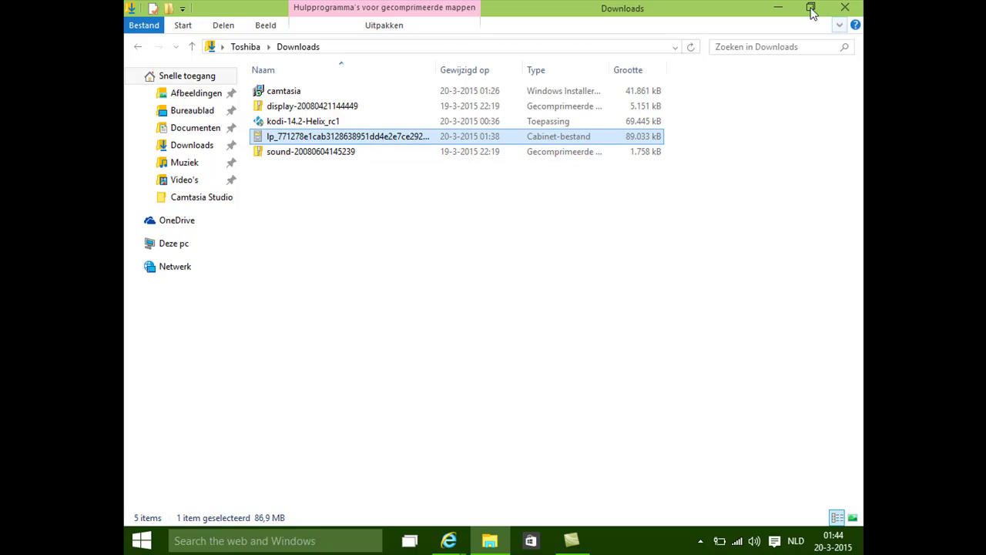
pyautogui.click(778, 7)
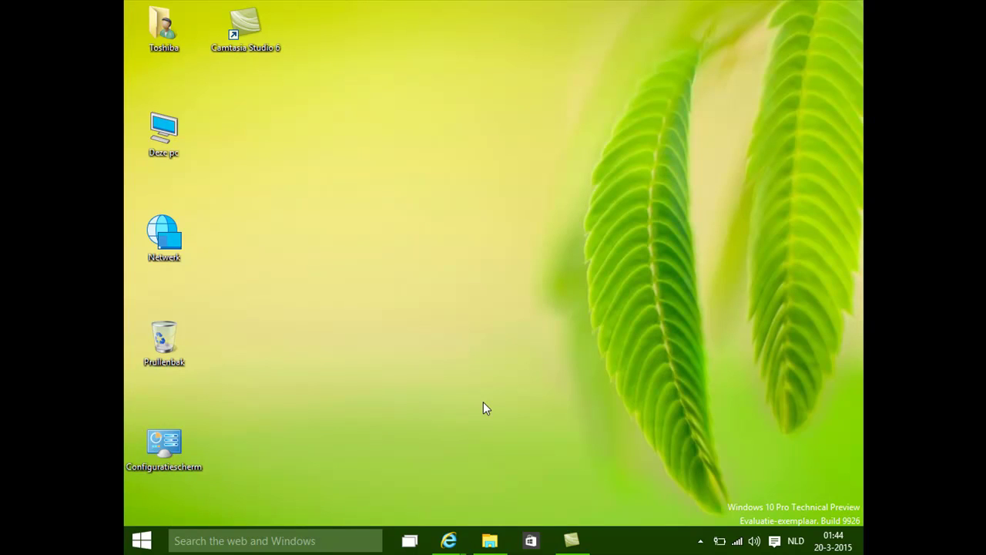
# - Run lpksetup.exe by pasting it into the Win+R Run box
pyautogui.press('super+r')
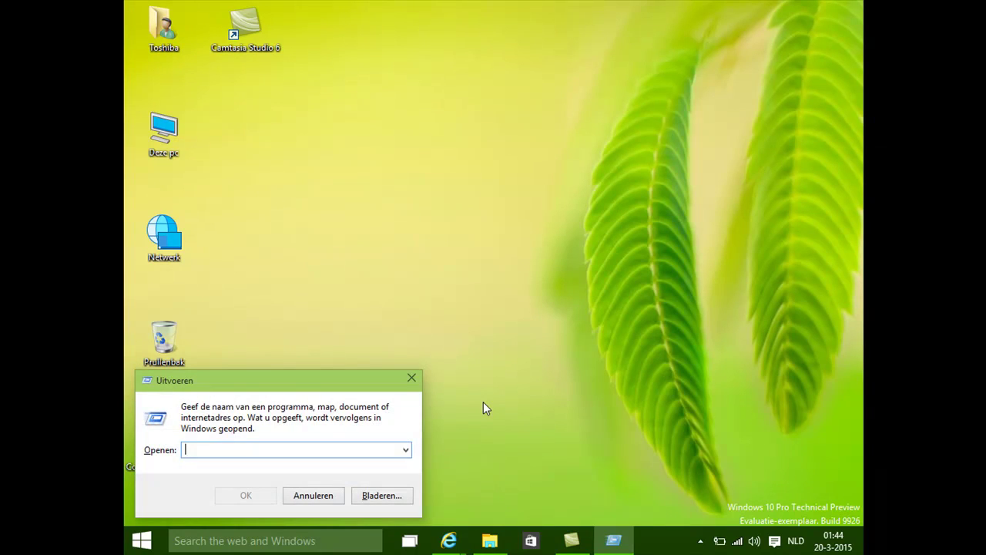
pyautogui.rightClick(289, 452)
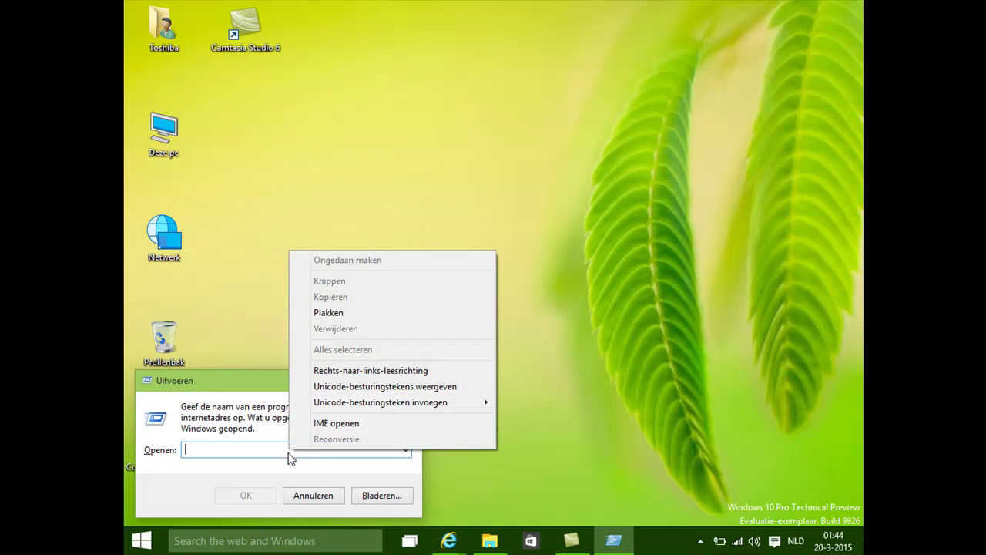
pyautogui.click(364, 312)
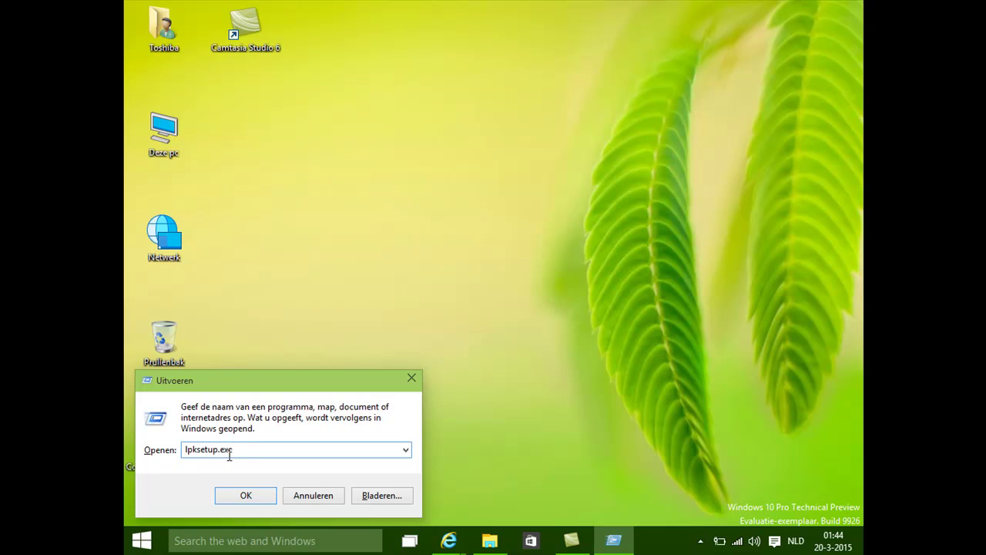
pyautogui.click(247, 496)
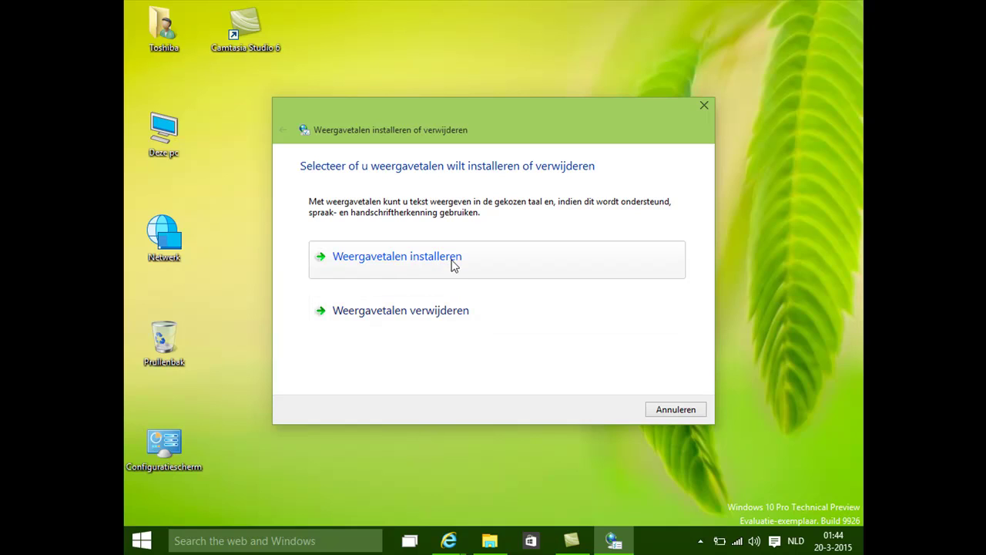
# - Choose Install display languages, load the .cab from Downloads, and accept the license terms
pyautogui.click(453, 264)
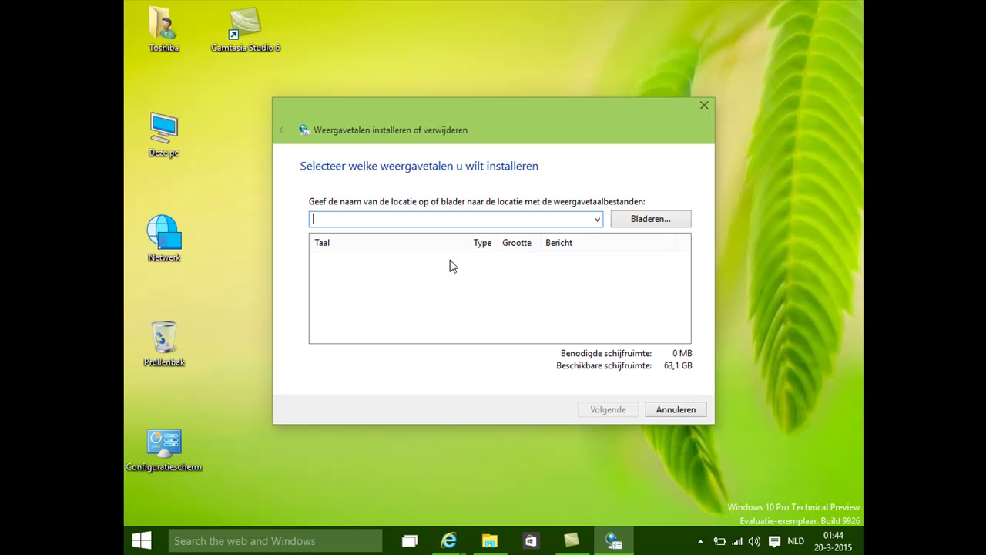
pyautogui.click(654, 225)
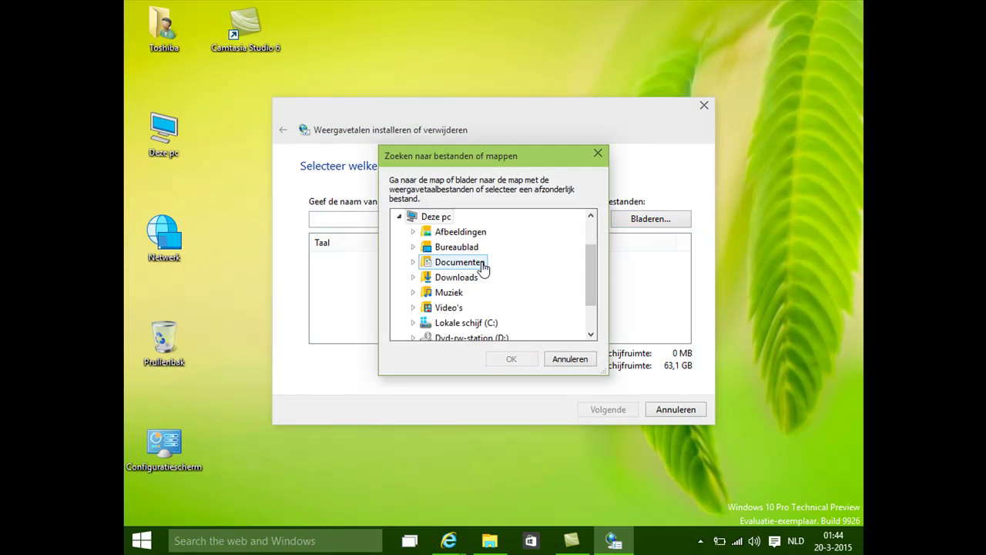
pyautogui.click(413, 277)
pyautogui.click(447, 293)
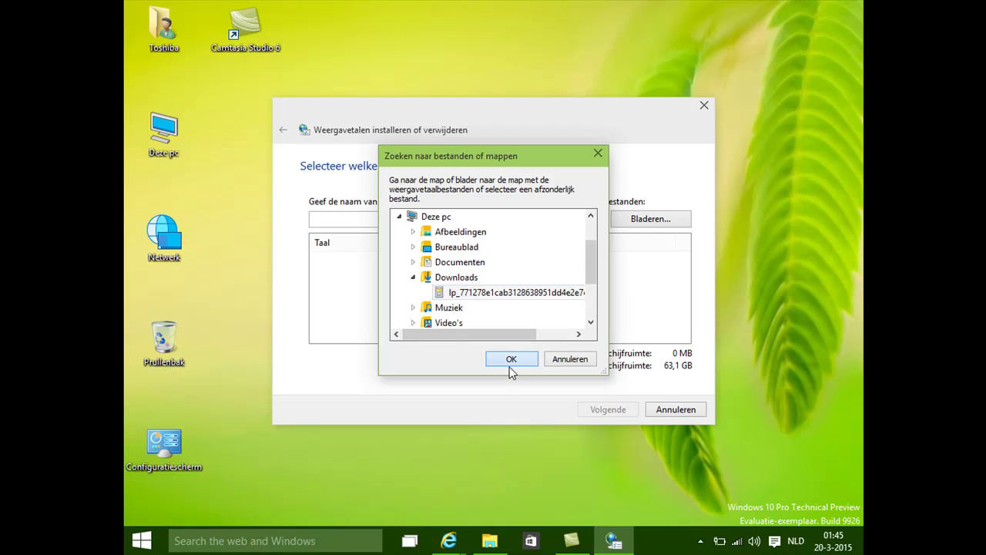
pyautogui.click(509, 361)
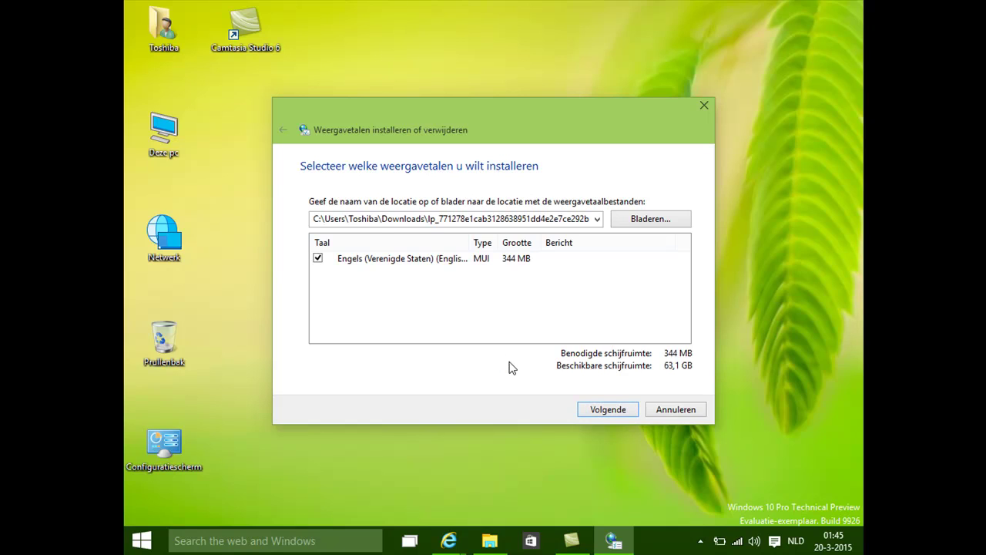
pyautogui.click(608, 409)
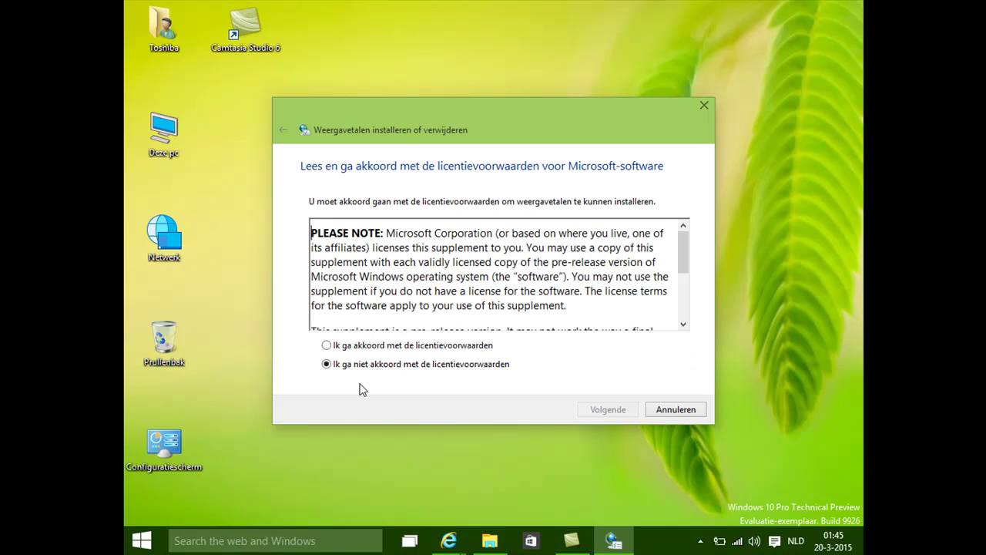
pyautogui.click(379, 346)
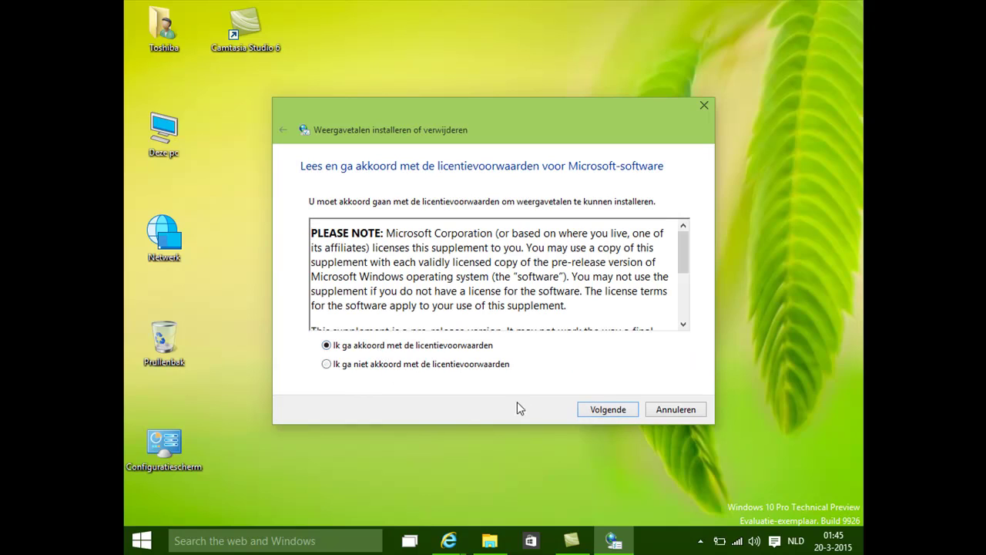
# - Begin the English (United States) pack installation, briefly opening the Start menu while it runs
pyautogui.click(609, 409)
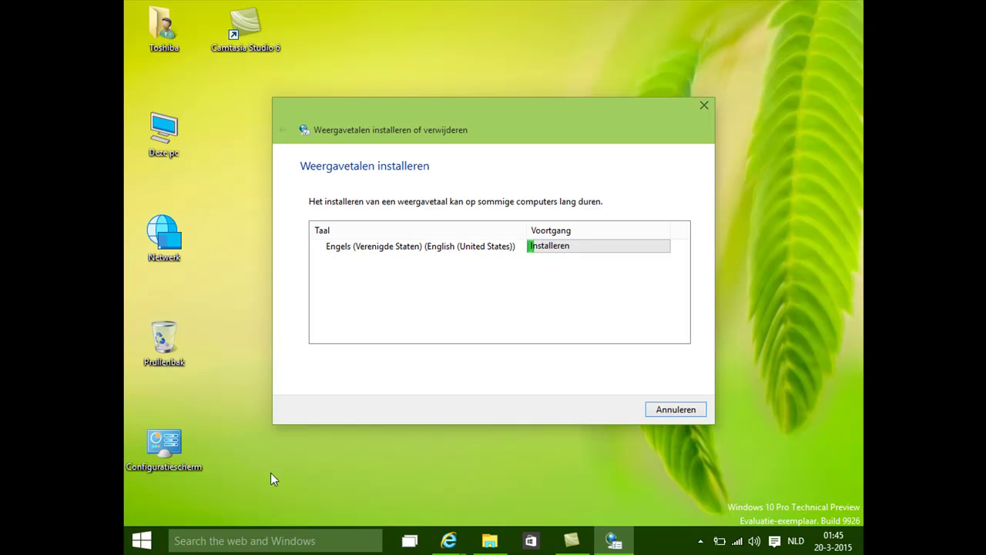
pyautogui.click(139, 544)
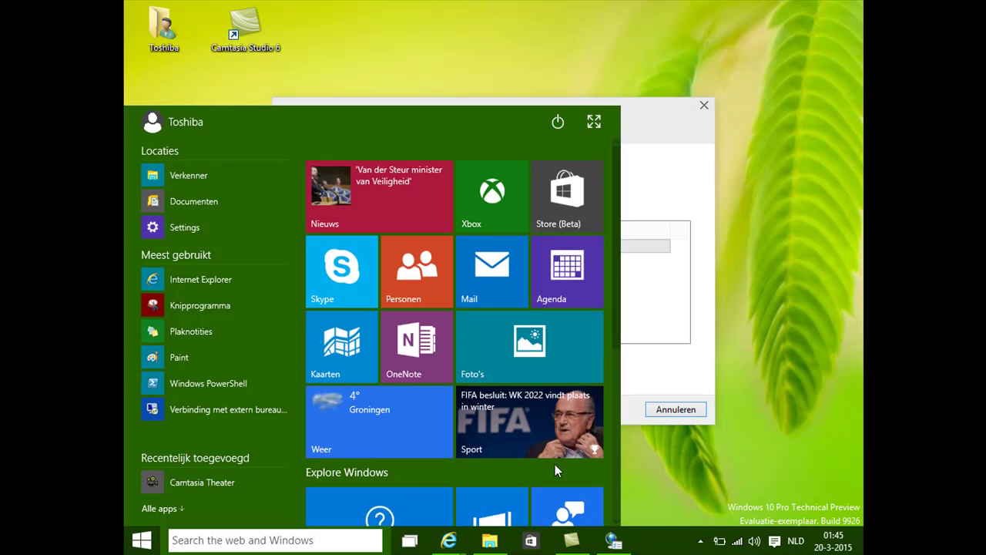
pyautogui.click(686, 487)
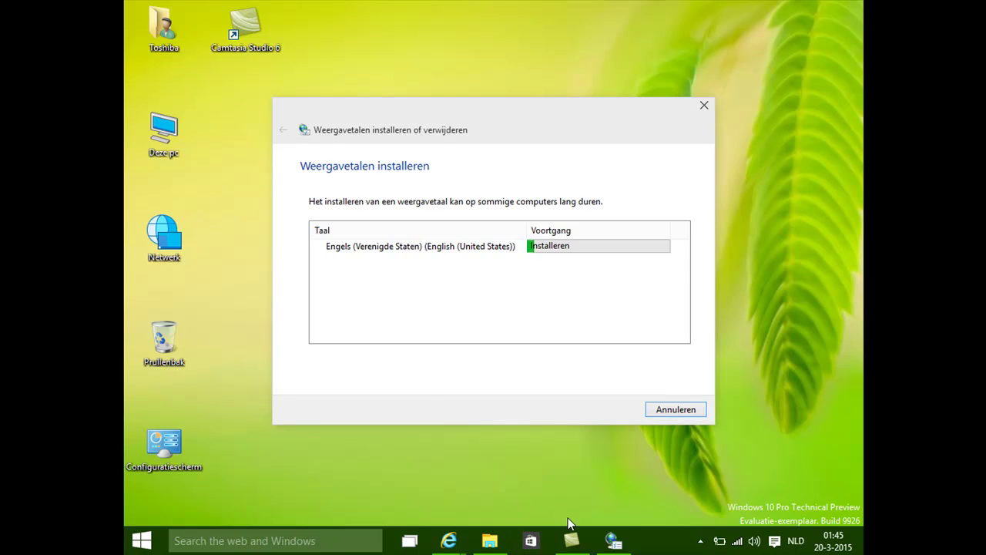
# - Open the Camtasia Recorder controls from the hidden tray icons and nudge the panel upward
pyautogui.click(700, 541)
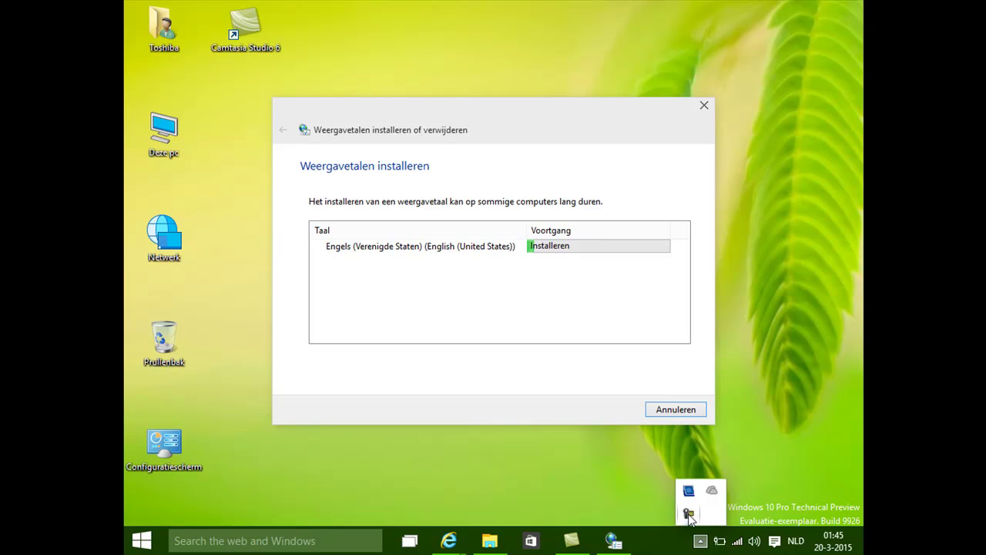
pyautogui.click(688, 513)
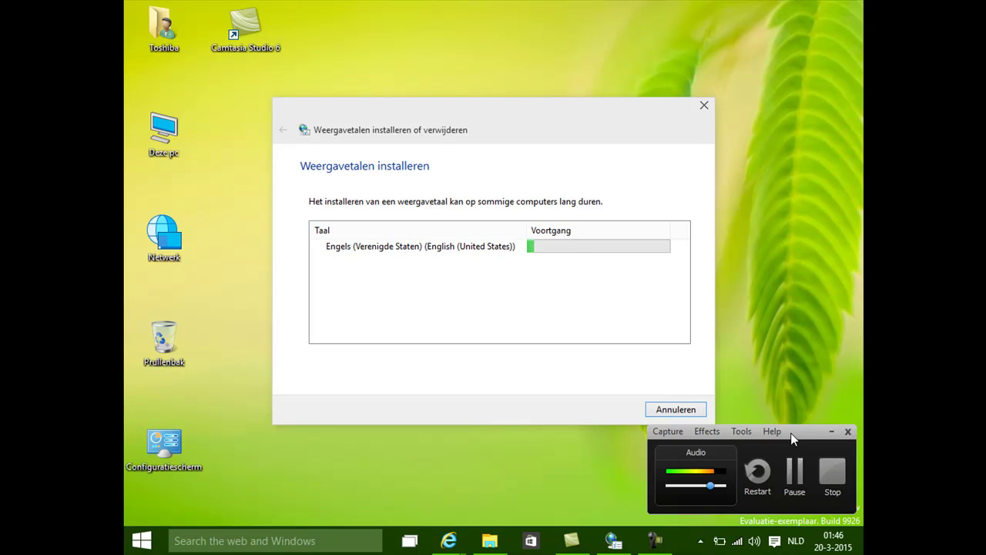
pyautogui.moveTo(793, 434); pyautogui.dragTo(786, 415)
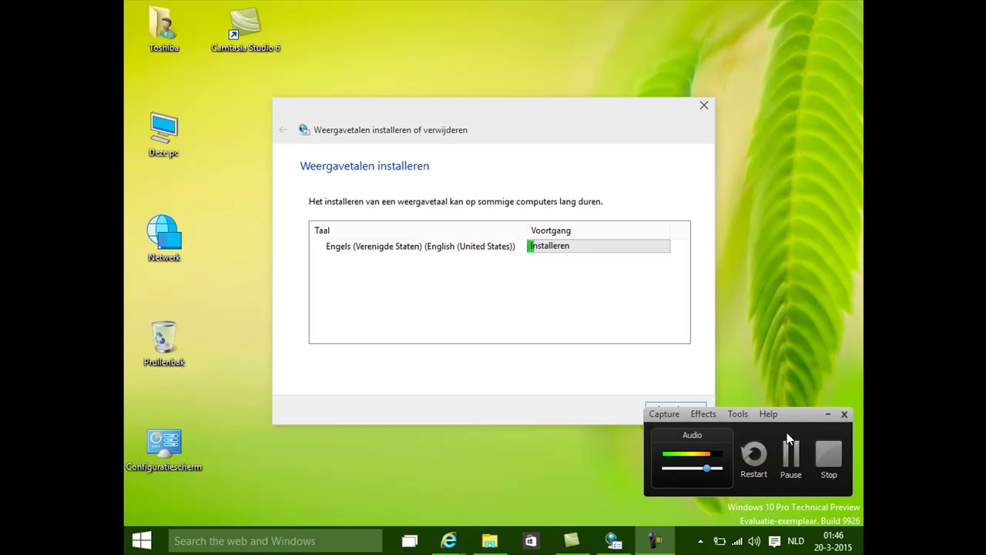